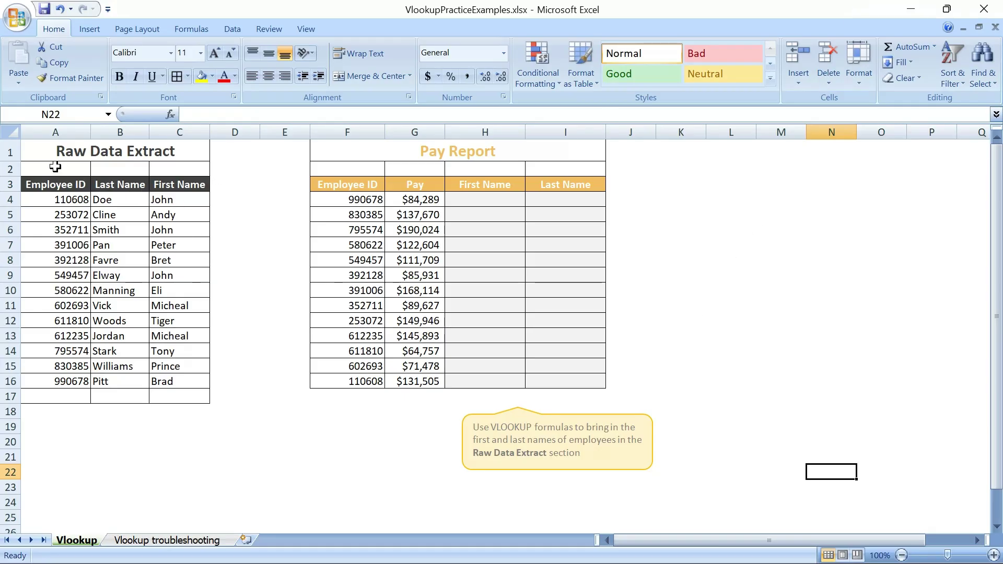
Step: Review the Raw Data Extract table and the Pay Report's Employee ID and First Name columns
{"action": "left_click_drag", "start_coordinate": [45, 155], "coordinate": [181, 388]}
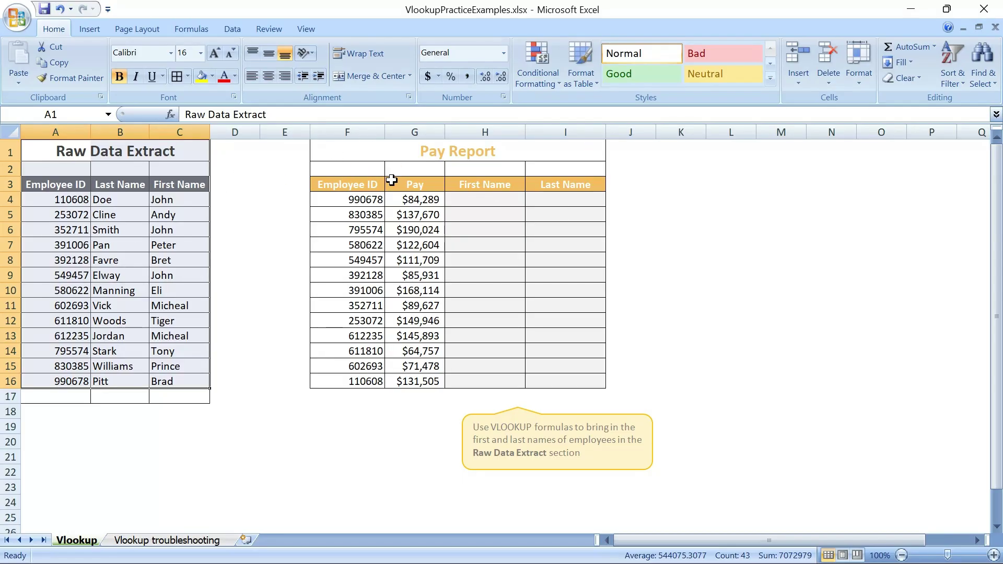
{"action": "left_click_drag", "start_coordinate": [346, 185], "coordinate": [334, 382]}
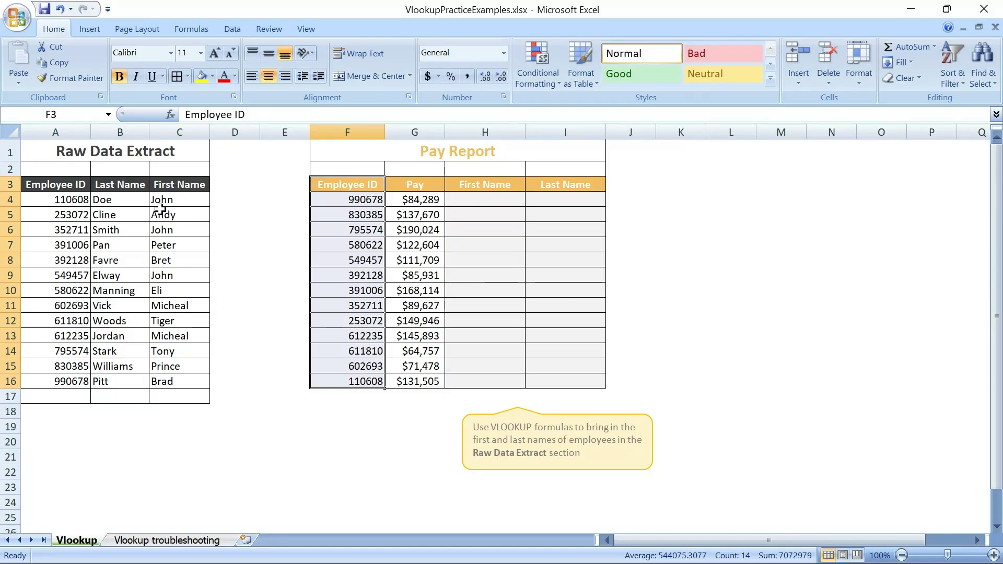
{"action": "left_click", "coordinate": [364, 199]}
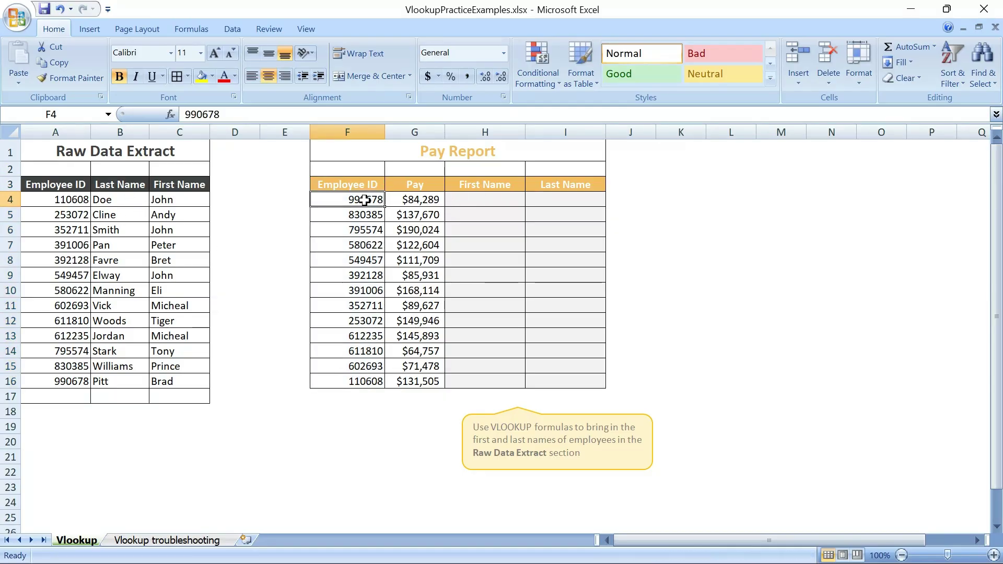
{"action": "left_click", "coordinate": [460, 199]}
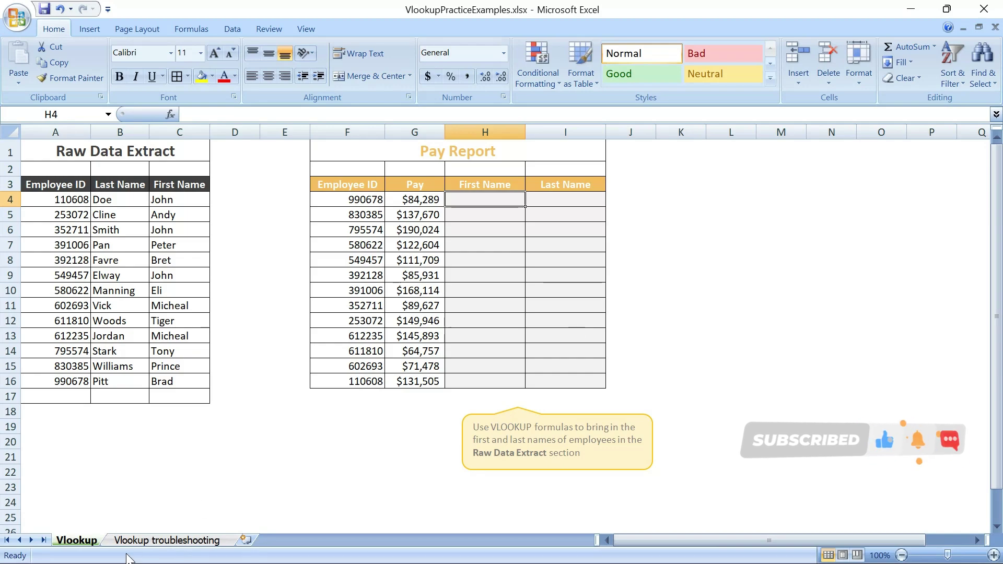
Step: On the Vlookup troubleshooting sheet, set the column index of the VLOOKUP formula in H4 to 3
{"action": "left_click", "coordinate": [174, 543]}
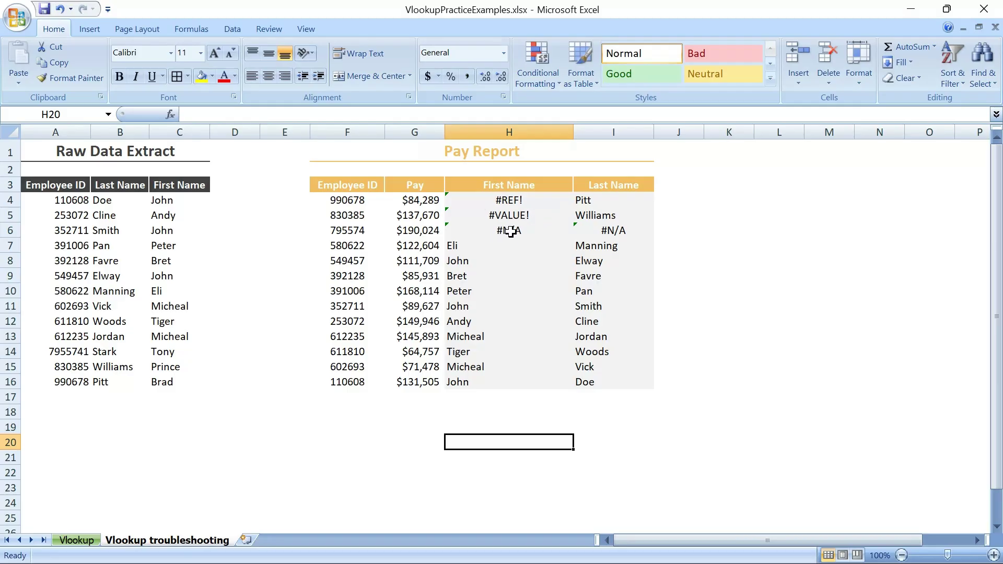
{"action": "left_click", "coordinate": [511, 200]}
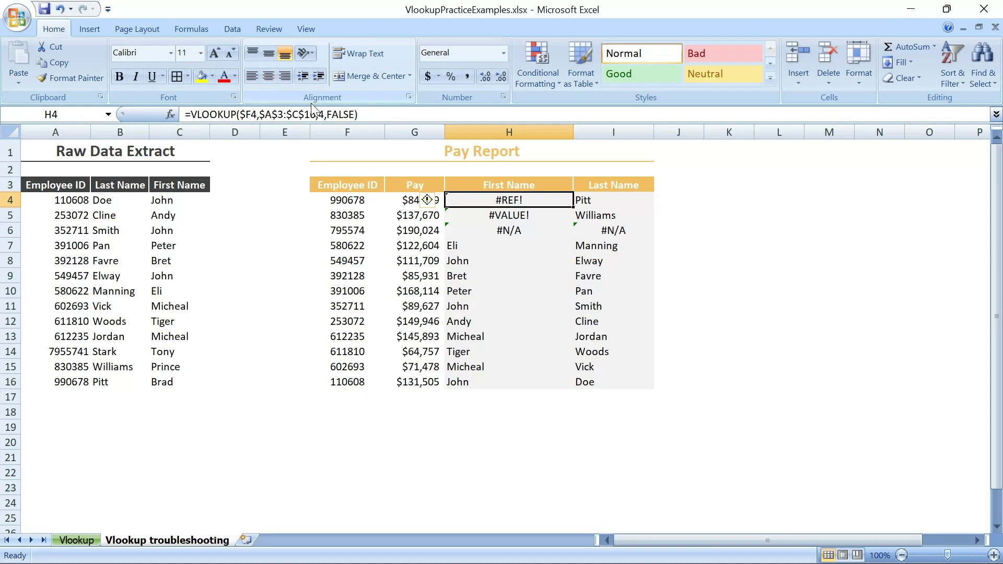
{"action": "left_click", "coordinate": [41, 132]}
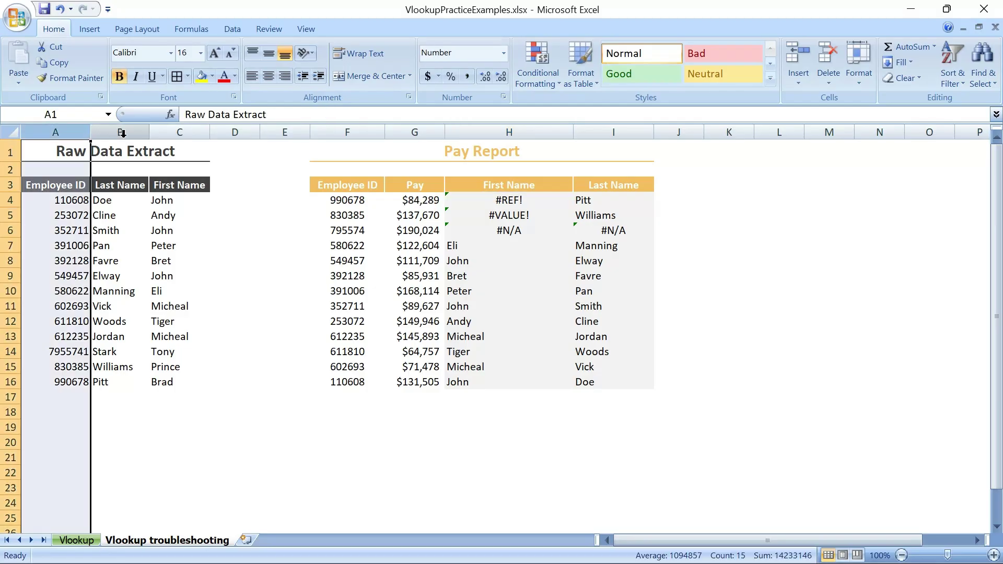
{"action": "left_click", "coordinate": [182, 132]}
{"action": "left_click", "coordinate": [529, 200]}
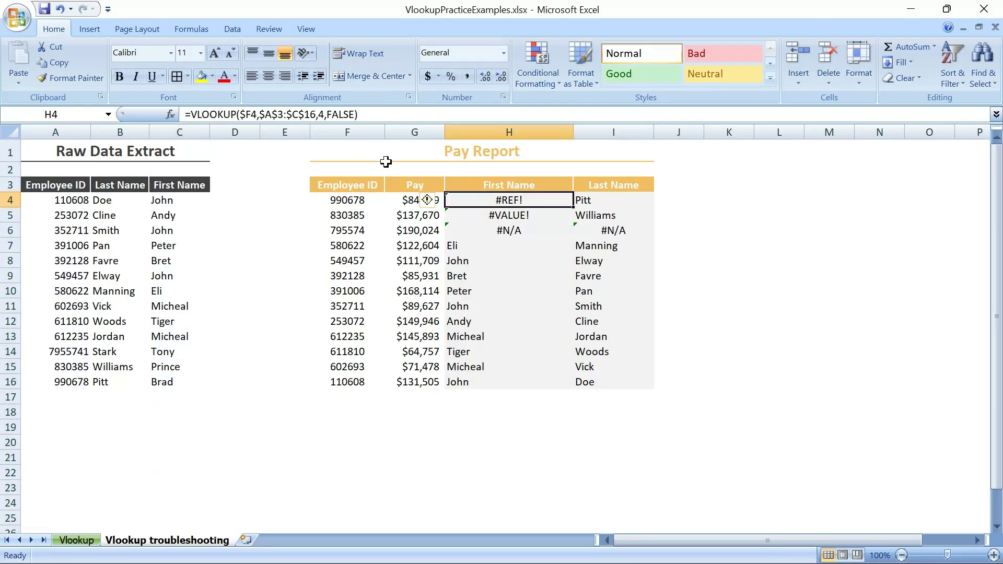
{"action": "left_click", "coordinate": [325, 113]}
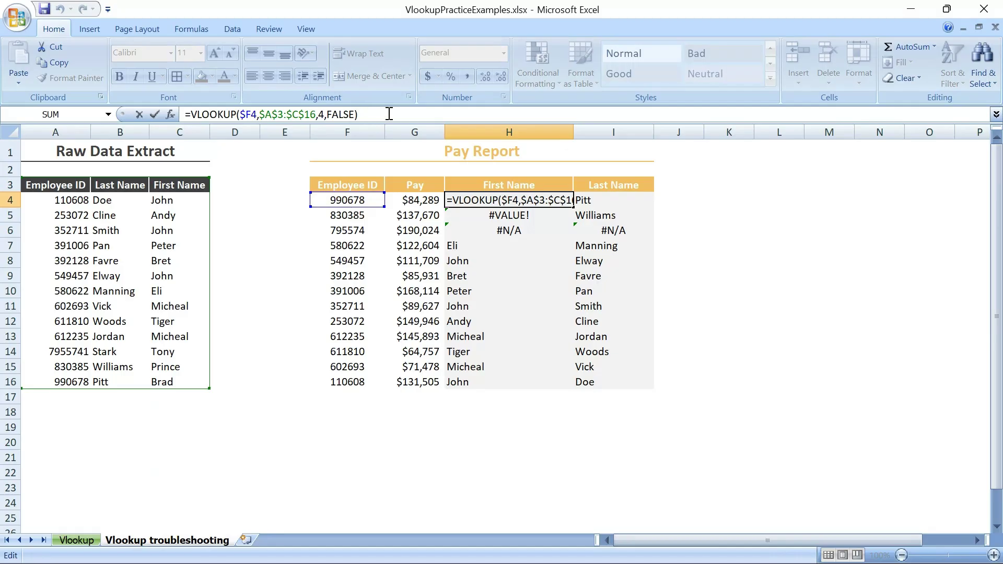
{"action": "key", "text": "BackSpace"}
{"action": "type", "text": "3"}
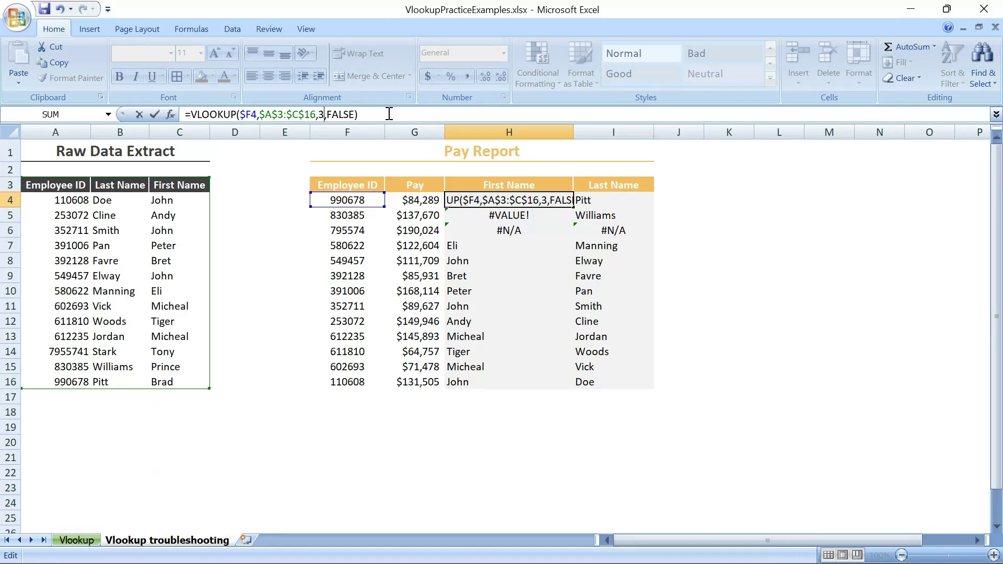
{"action": "key", "text": "Return"}
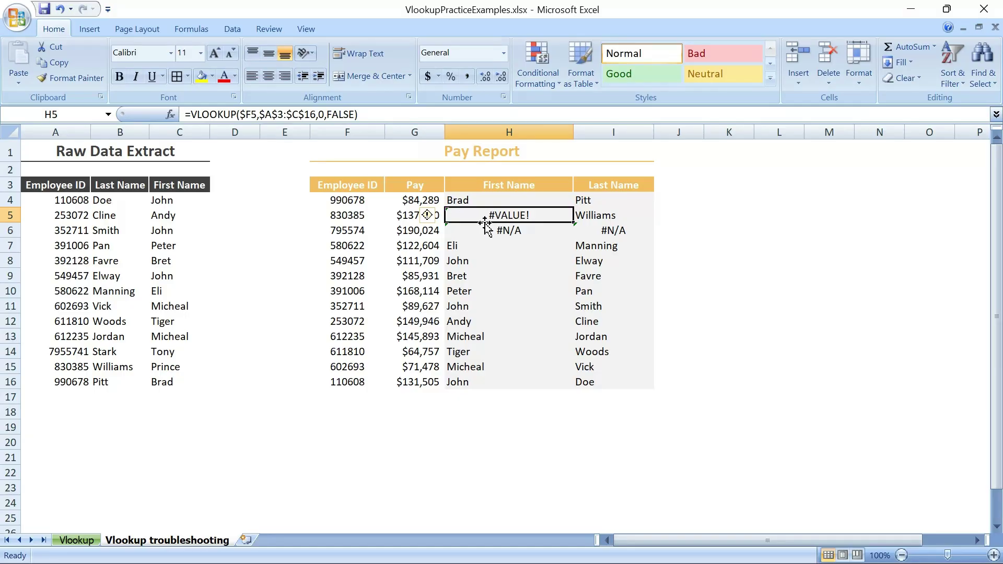
Step: Set the column index of the VLOOKUP formula in H5 to 1
{"action": "left_click", "coordinate": [323, 113]}
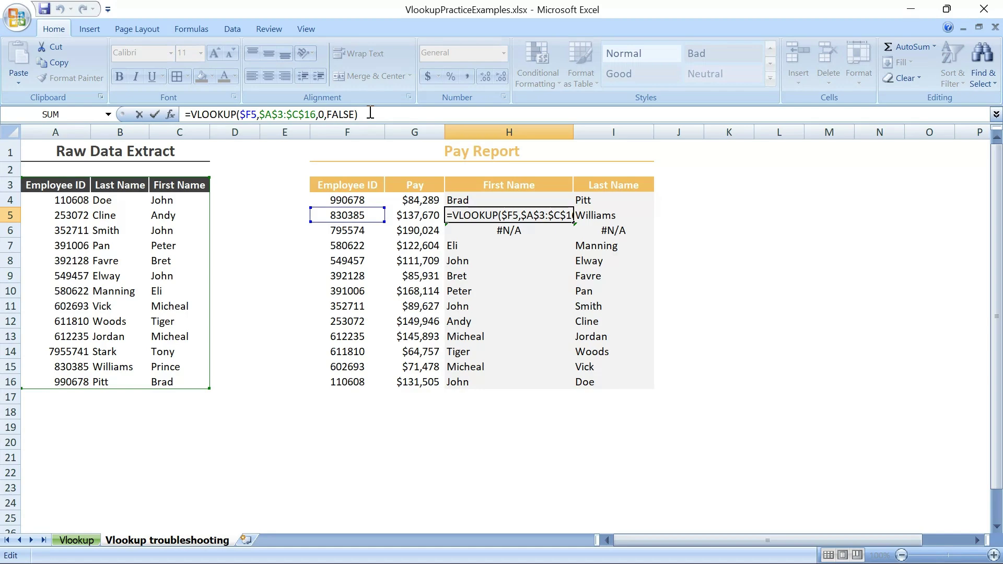
{"action": "key", "text": "BackSpace"}
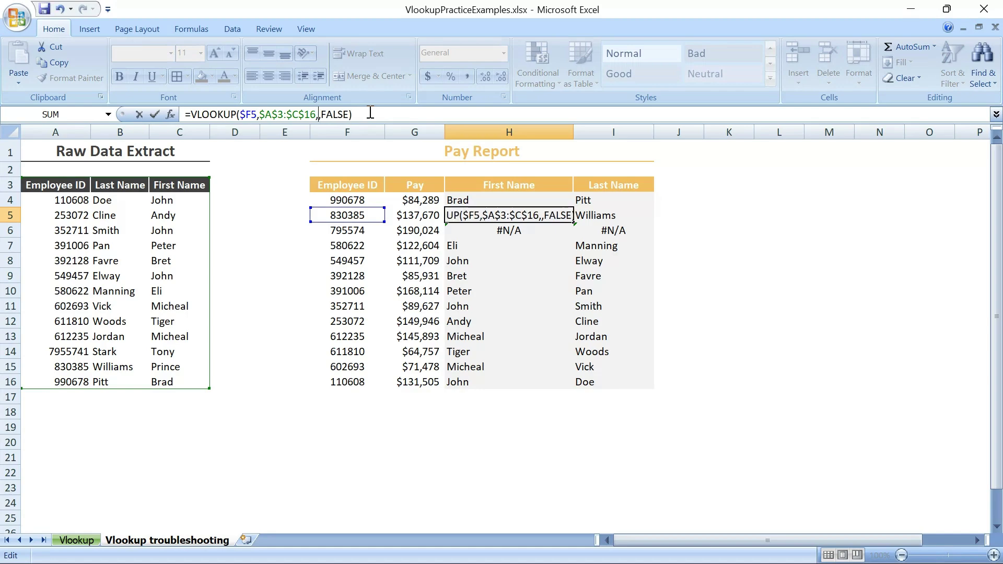
{"action": "type", "text": "1"}
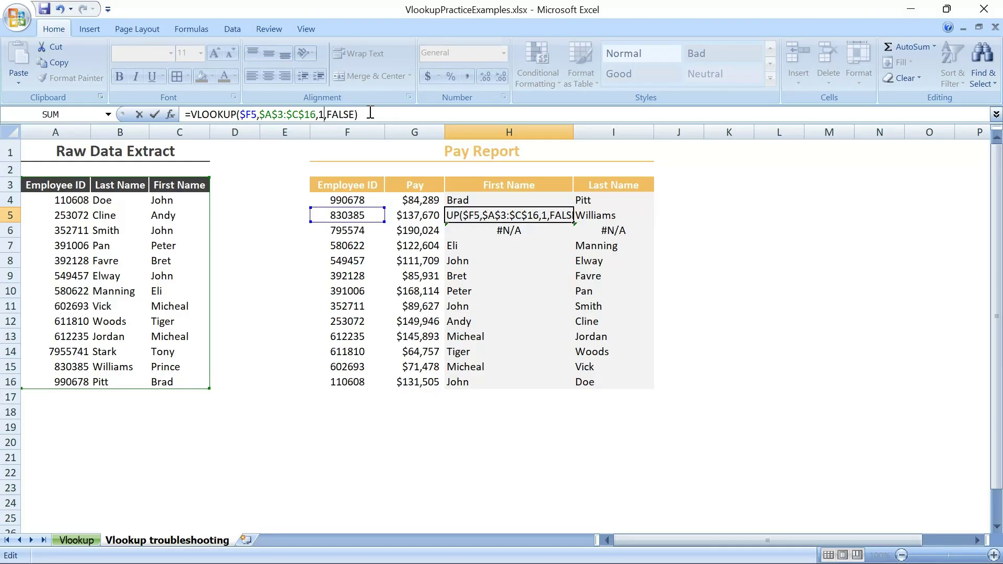
{"action": "key", "text": "Return"}
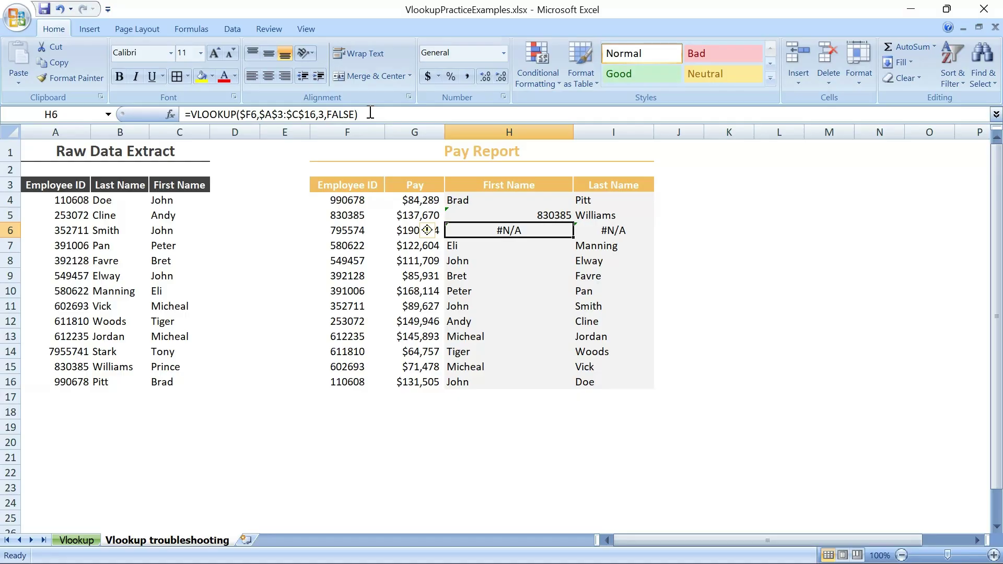
Step: Set the column index of the VLOOKUP formula in H5 to 3
{"action": "left_click", "coordinate": [533, 215]}
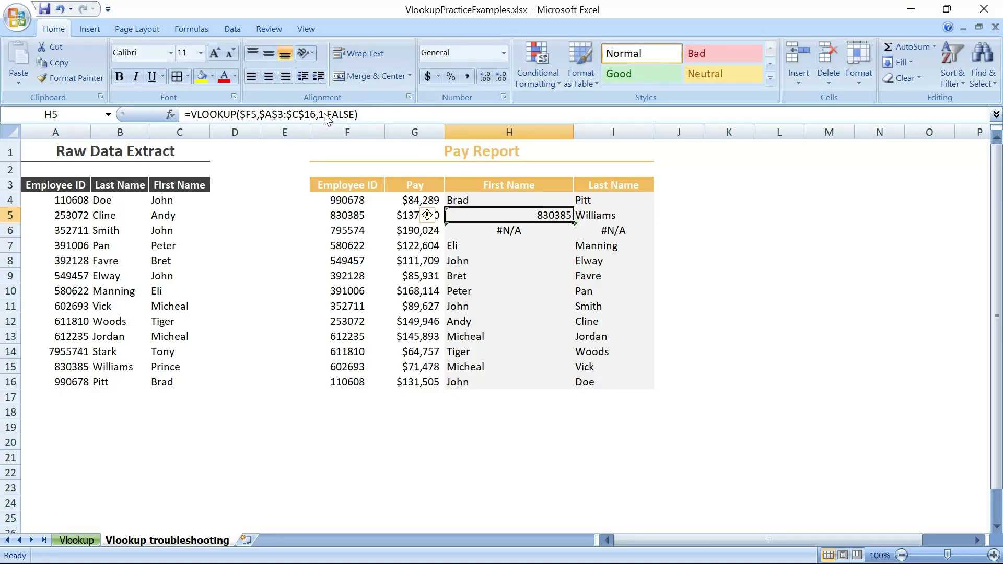
{"action": "left_click", "coordinate": [324, 114]}
{"action": "key", "text": "BackSpace"}
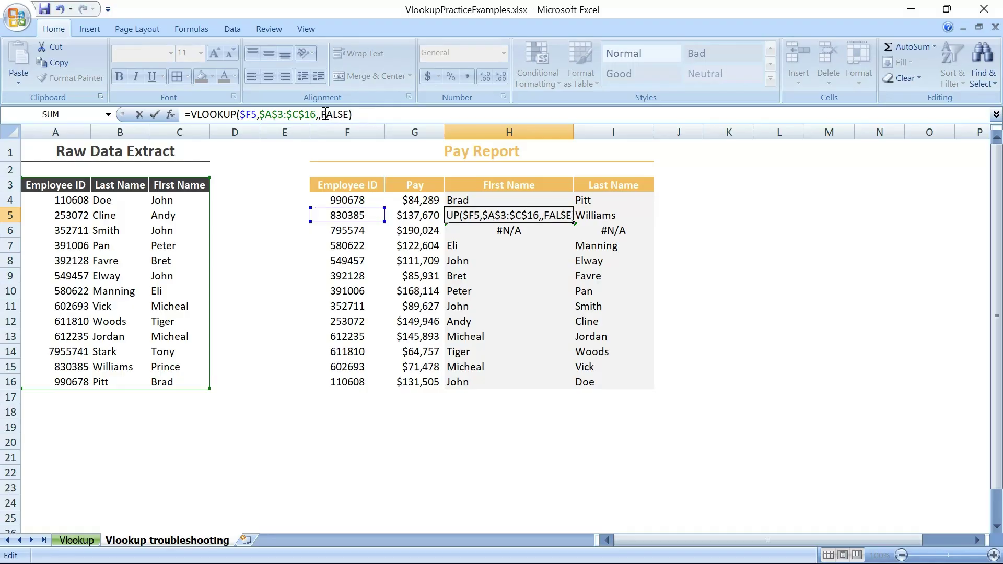
{"action": "type", "text": "3"}
{"action": "key", "text": "Return"}
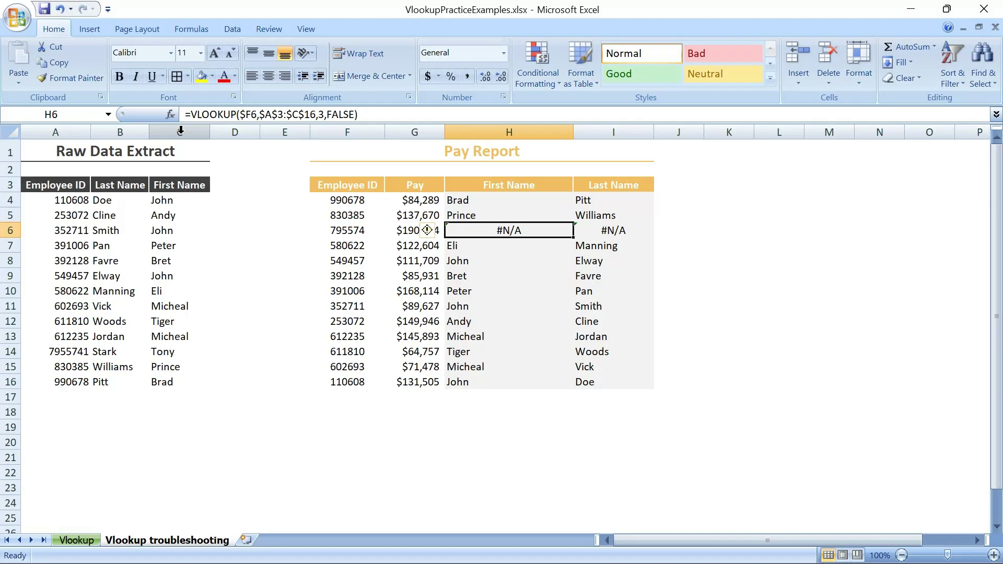
Step: Inspect the arguments of the VLOOKUP formula in H4 without editing it
{"action": "left_click", "coordinate": [473, 201]}
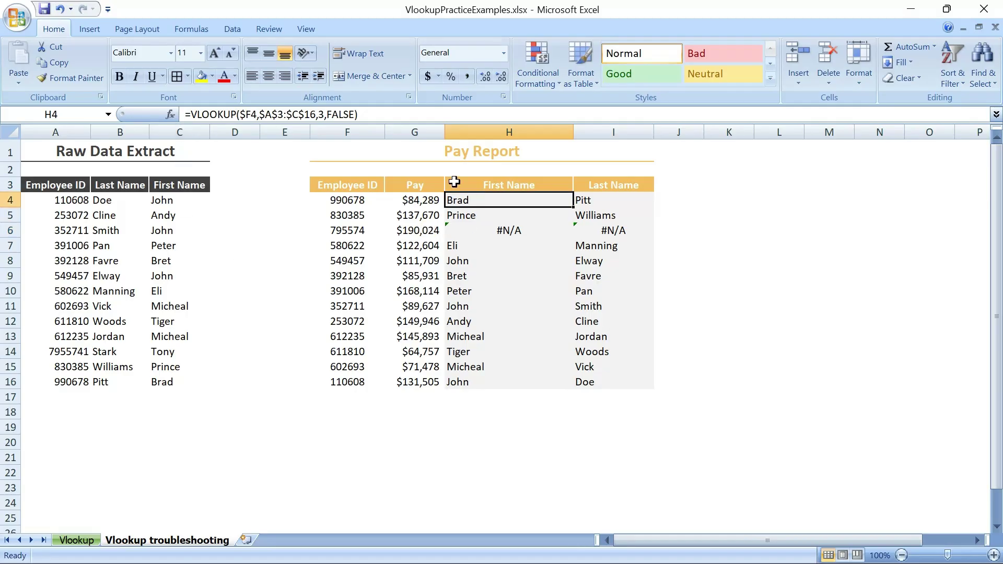
{"action": "left_click", "coordinate": [325, 114]}
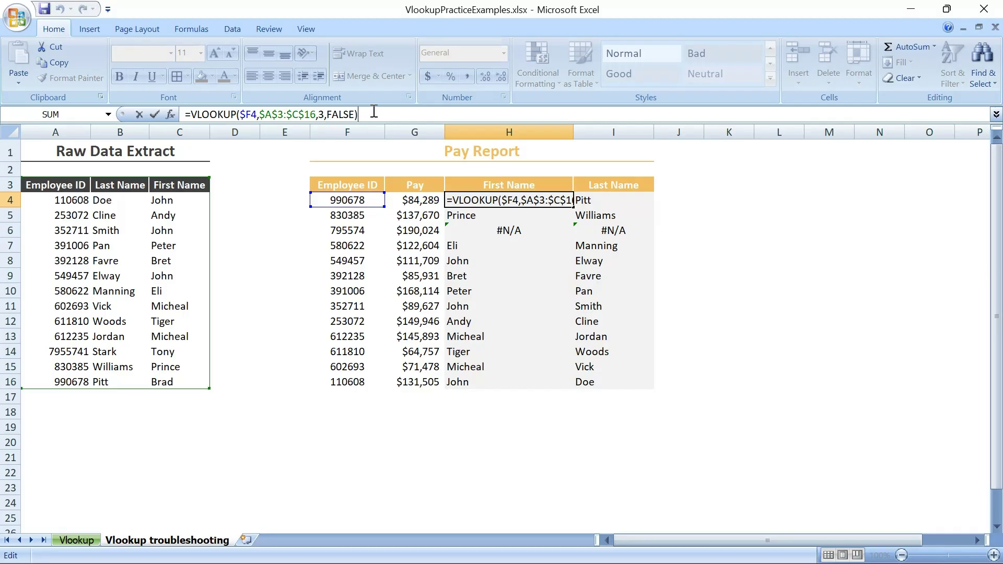
{"action": "key", "text": "Return"}
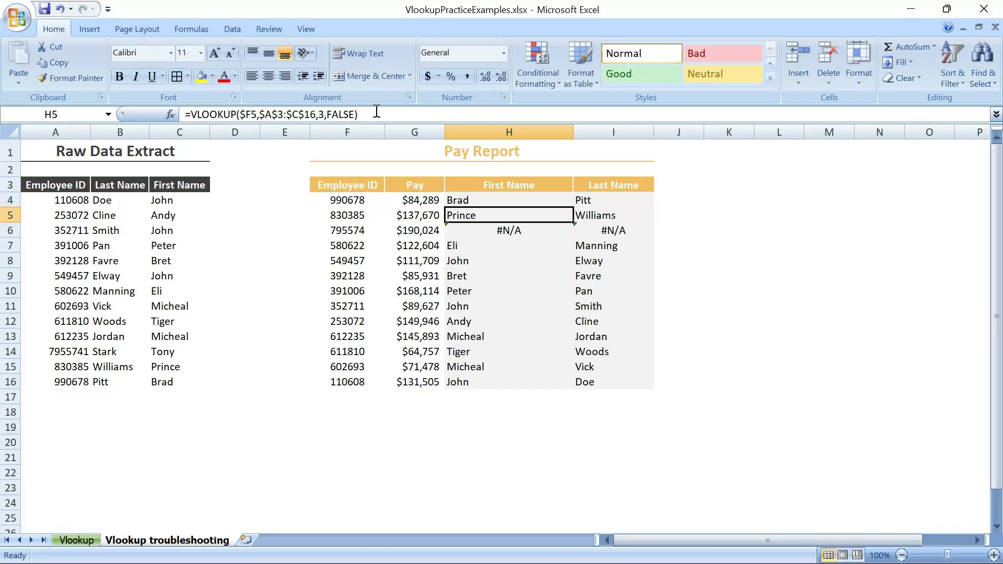
Step: Replace FALSE with 1 as the range lookup argument of the VLOOKUP formula in H6
{"action": "left_click", "coordinate": [487, 232]}
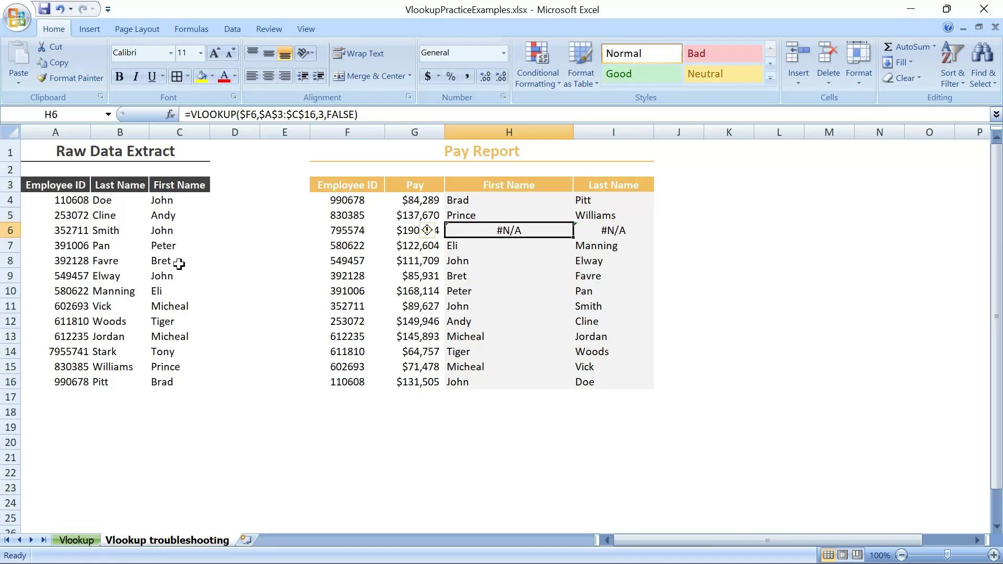
{"action": "left_click", "coordinate": [347, 230]}
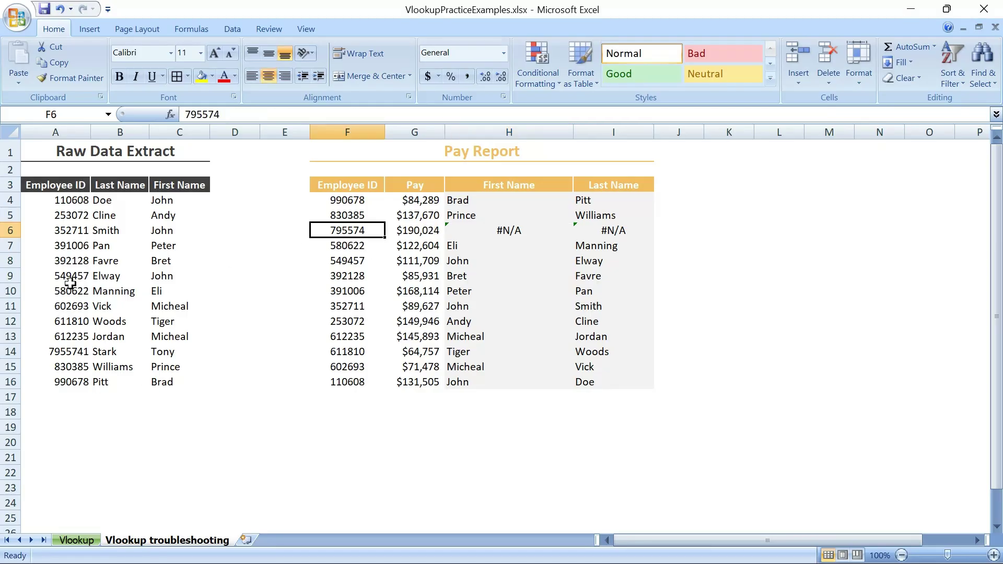
{"action": "left_click", "coordinate": [500, 231]}
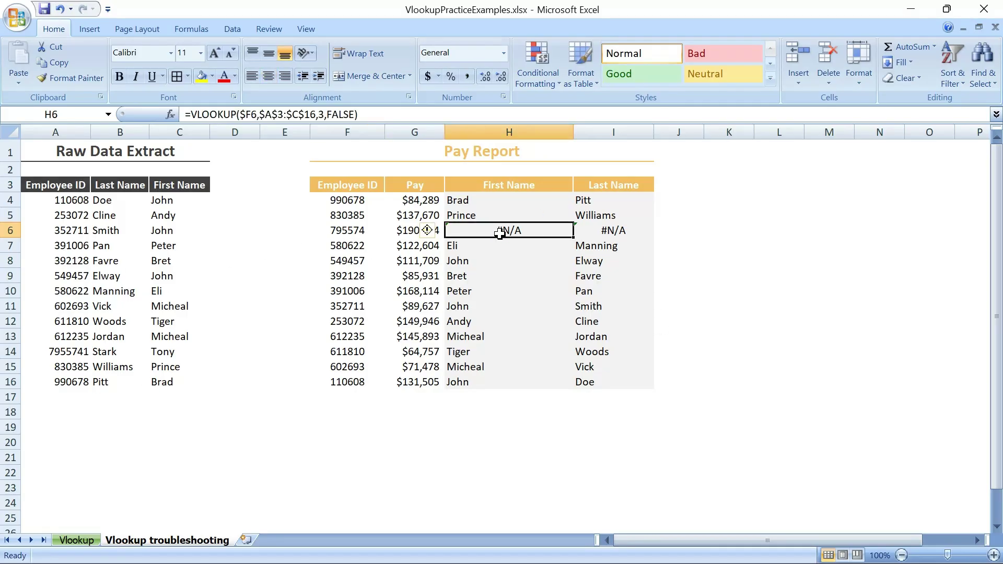
{"action": "left_click", "coordinate": [355, 114]}
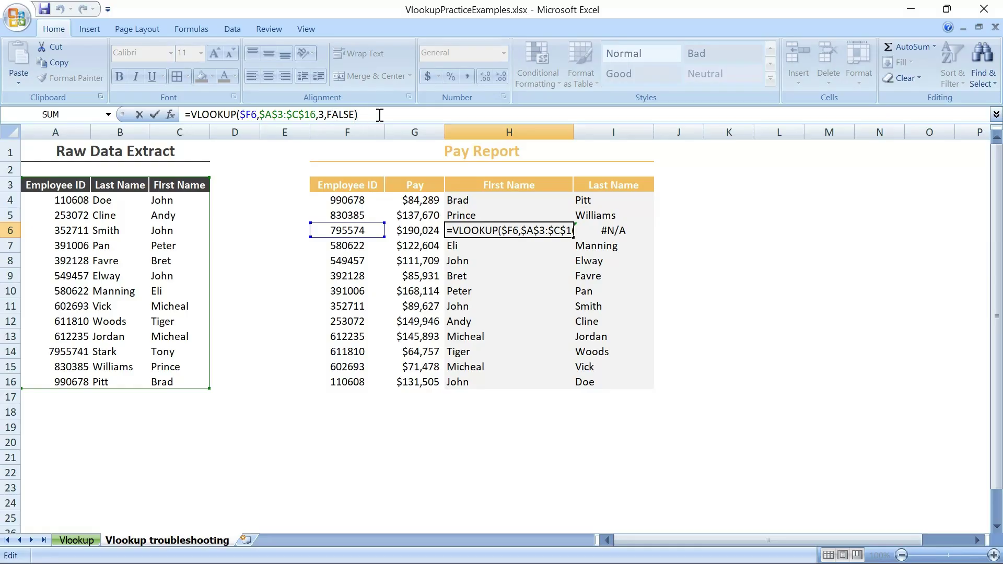
{"action": "key", "text": "BackSpace"}
{"action": "key", "text": "BackSpace"}
{"action": "key", "text": "BackSpace"}
{"action": "key", "text": "BackSpace"}
{"action": "key", "text": "BackSpace"}
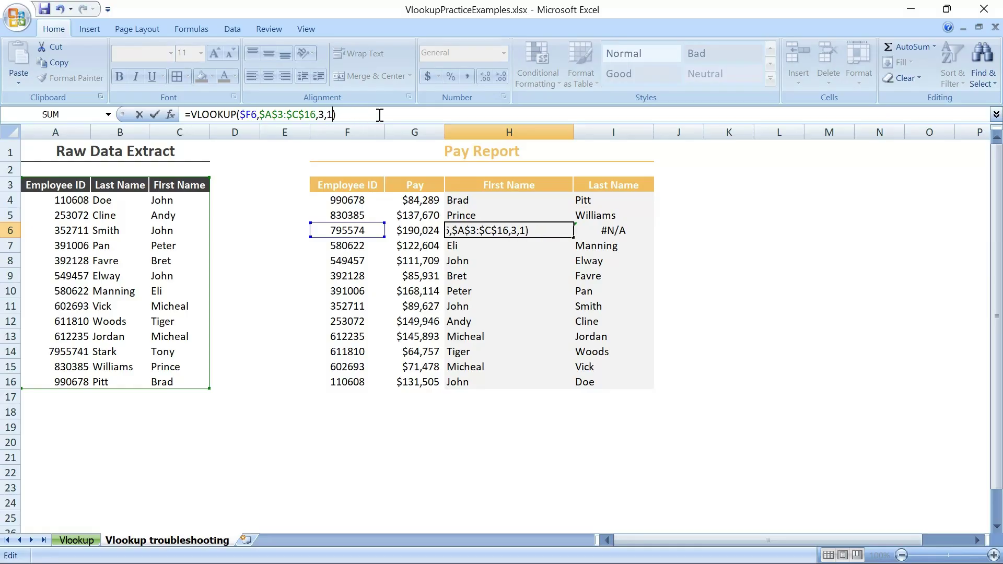
{"action": "key", "text": "Return"}
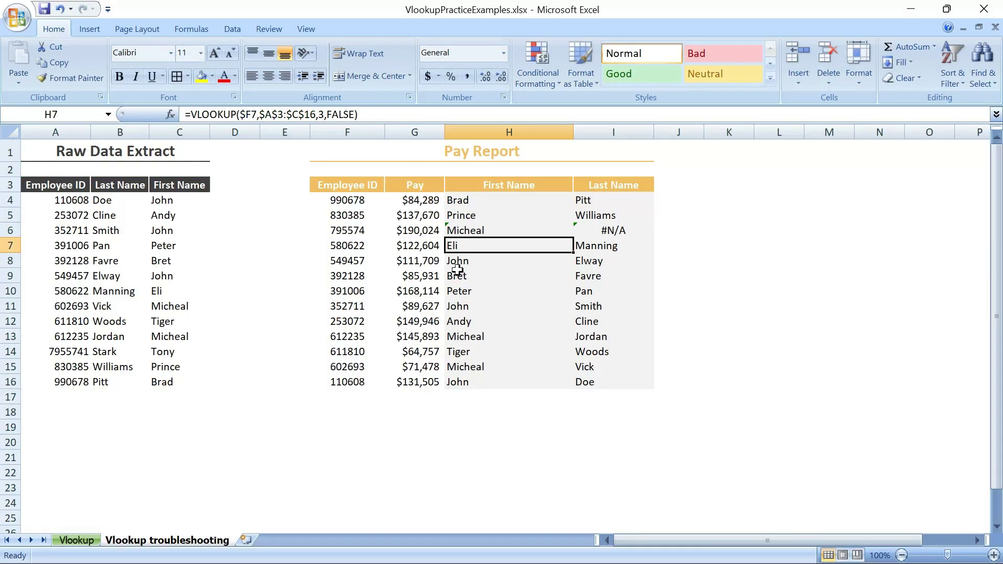
Step: Correct the Employee ID in A14 by removing the extra last digit, matching the ID in F6
{"action": "left_click", "coordinate": [462, 231]}
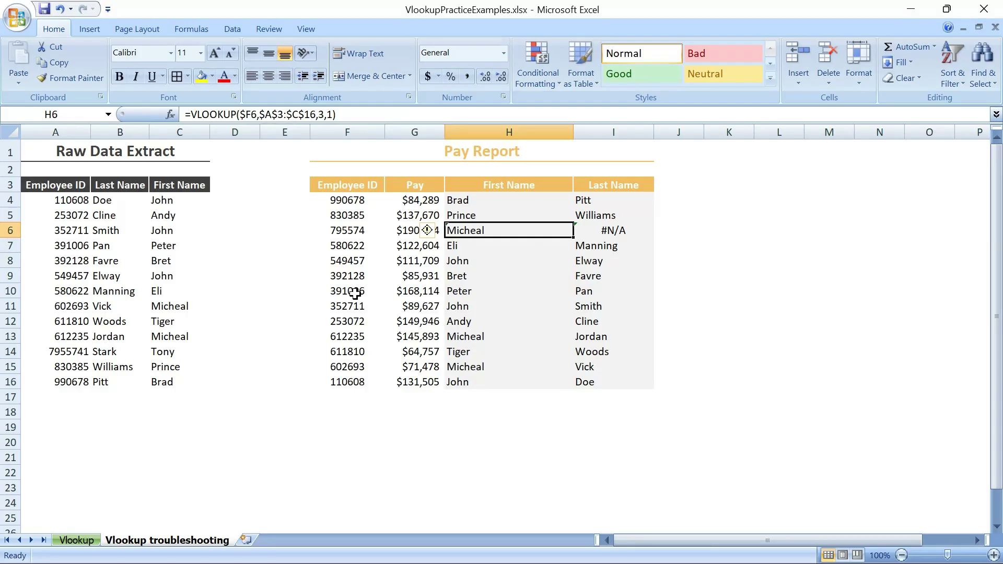
{"action": "left_click", "coordinate": [67, 352]}
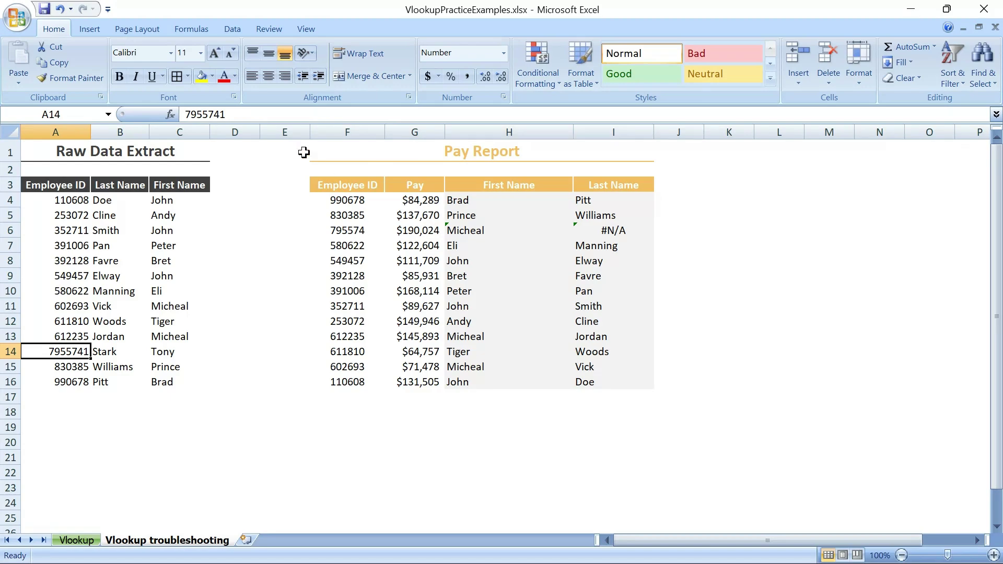
{"action": "left_click", "coordinate": [236, 116]}
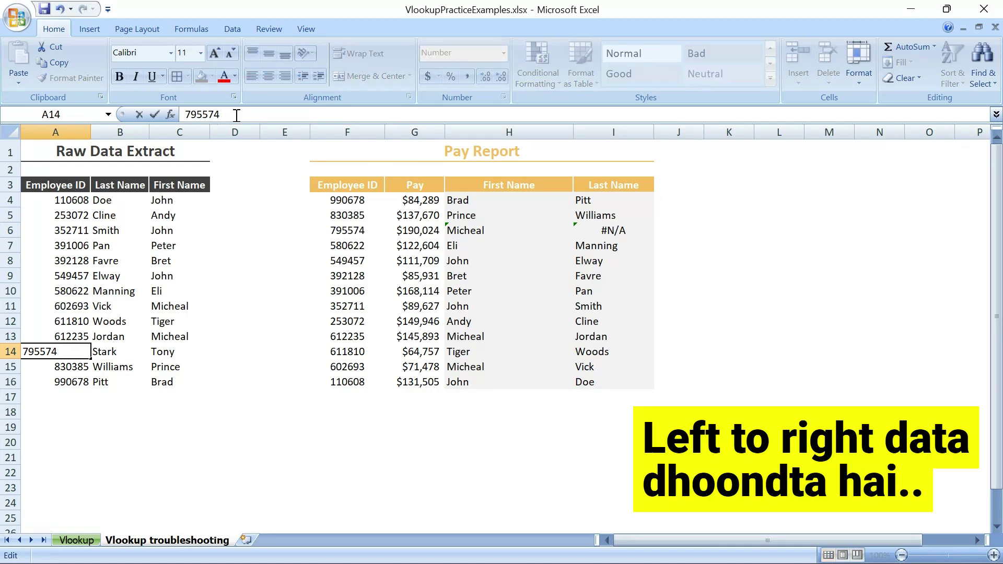
{"action": "left_click", "coordinate": [460, 235]}
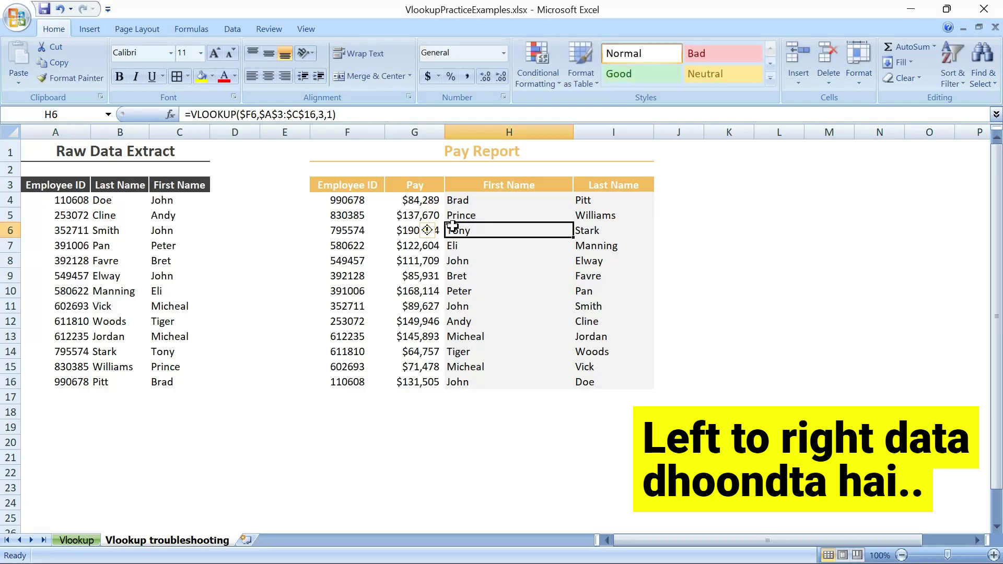
Step: Set the range lookup argument of the VLOOKUP formula in H6 to 0
{"action": "left_click", "coordinate": [335, 114]}
{"action": "key", "text": "BackSpace"}
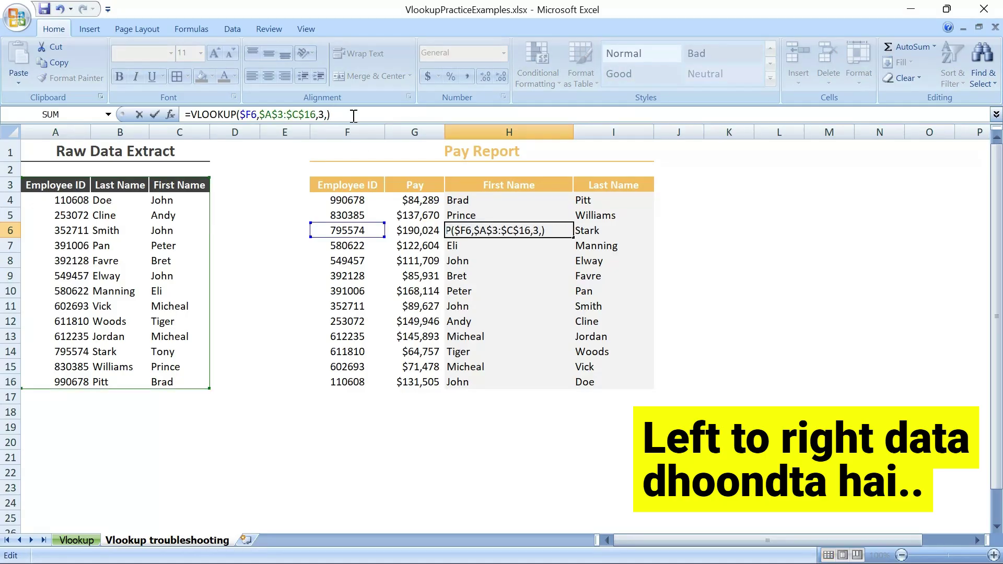
{"action": "key", "text": "Return"}
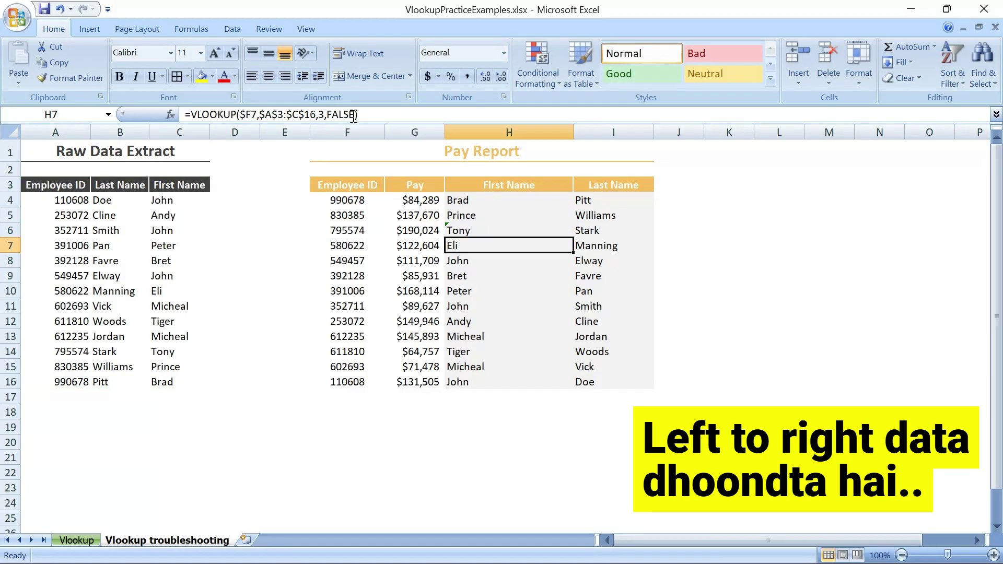
Step: Compare the first name returned in H6 with its source in C14, and check the formula in H4
{"action": "left_click", "coordinate": [466, 230]}
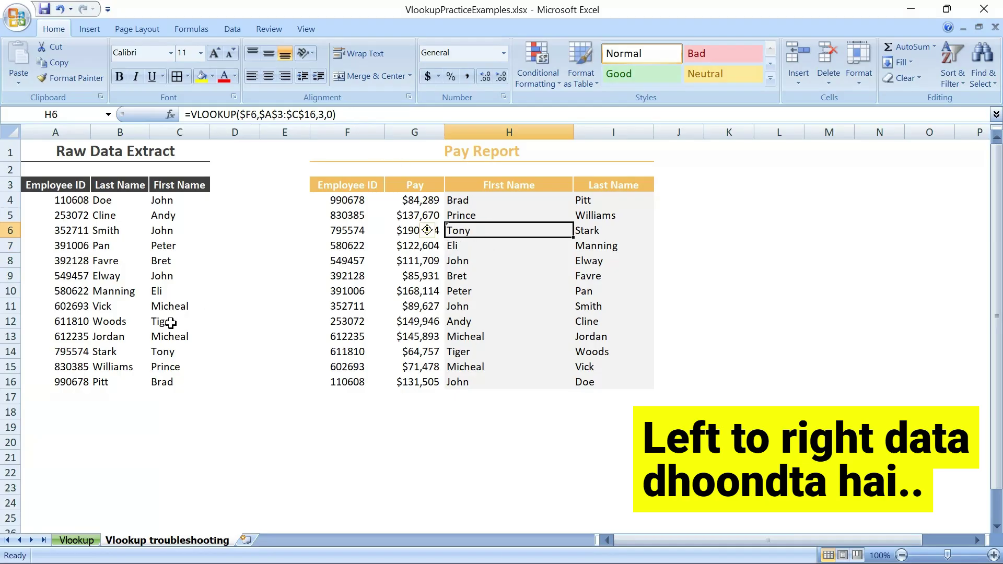
{"action": "left_click", "coordinate": [151, 354]}
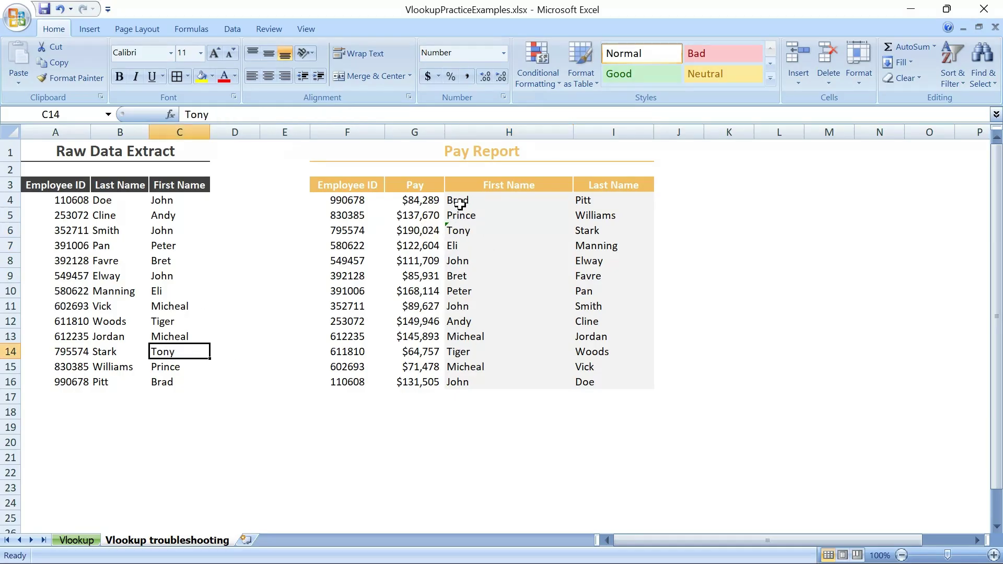
{"action": "left_click", "coordinate": [465, 199]}
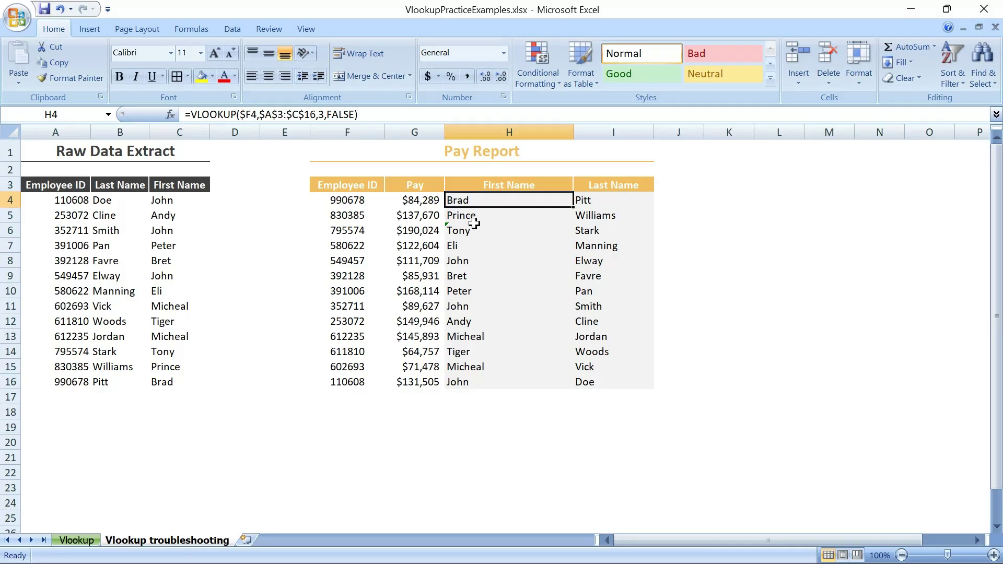